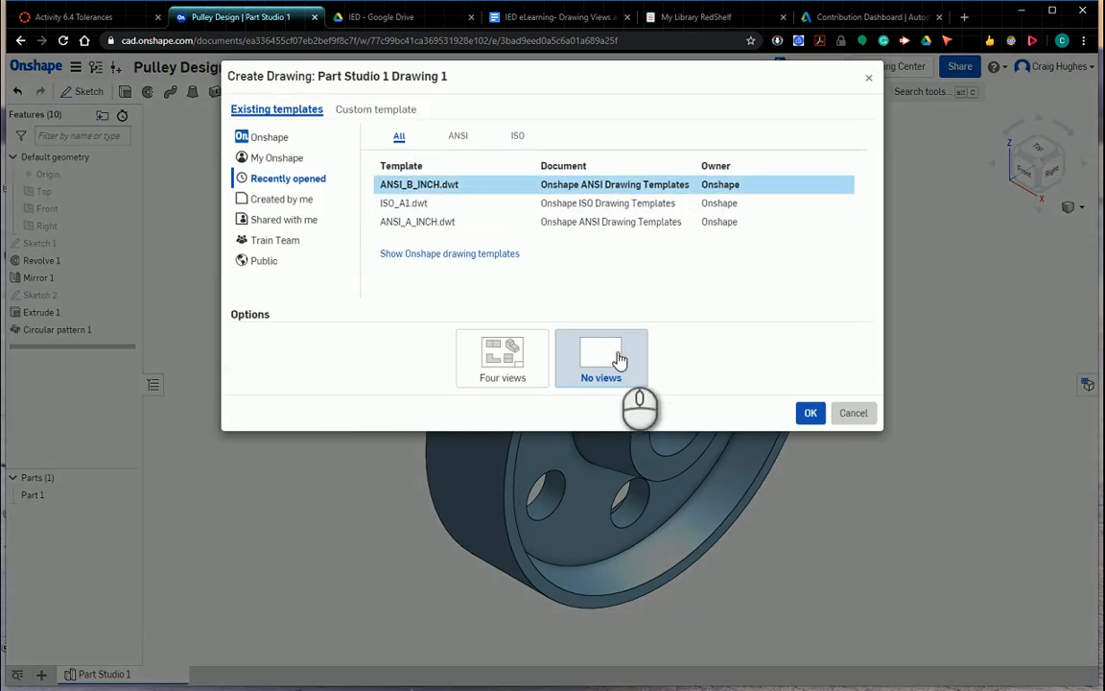
Create a drawing of the part from the ANSI_B_INCH.dwt template with no views
left_click(596, 359)
left_click(810, 412)
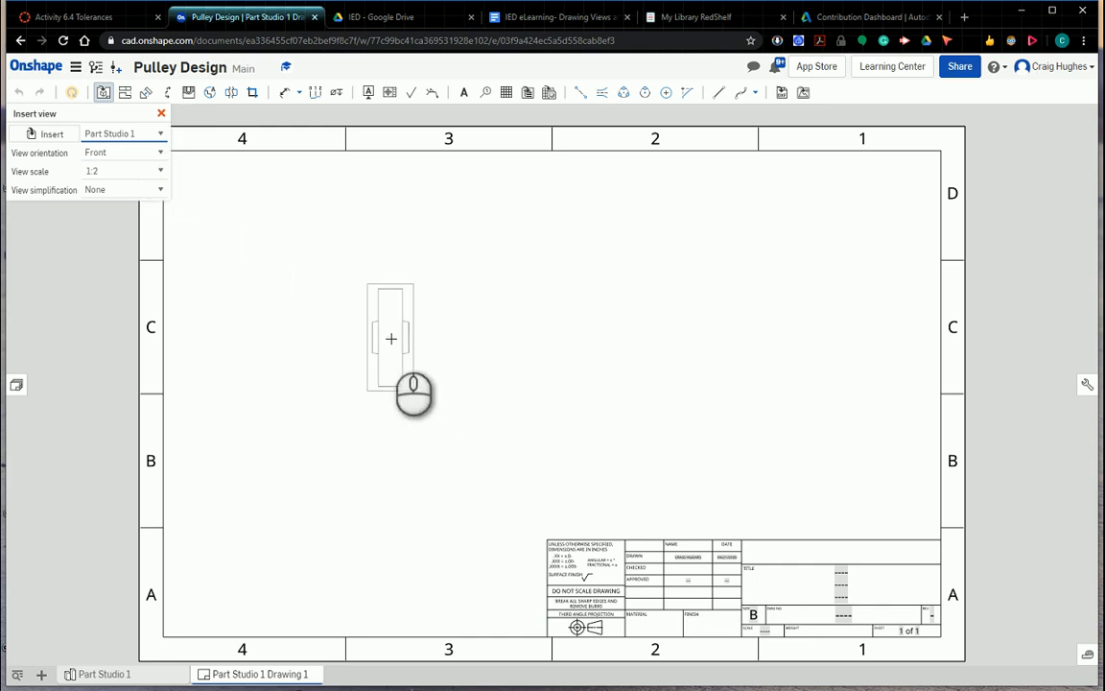
Insert the Right view of Part Studio 1 at 1:1 scale on the left half of the sheet
left_click(159, 170)
scroll(144, 221, "up", 1)
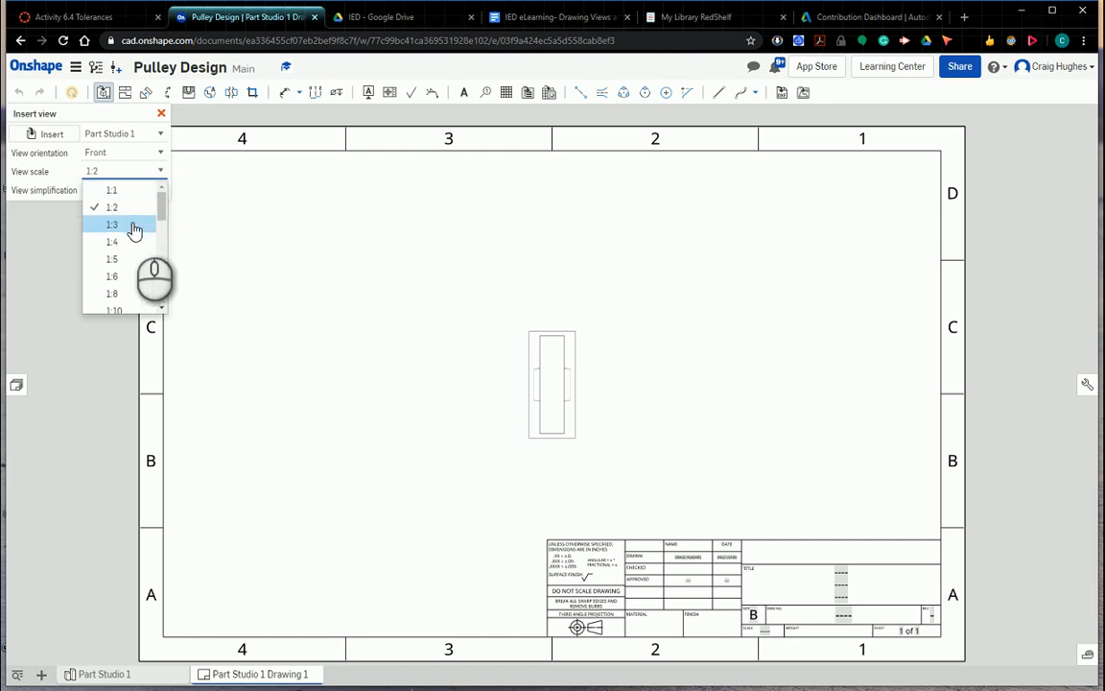
left_click(120, 186)
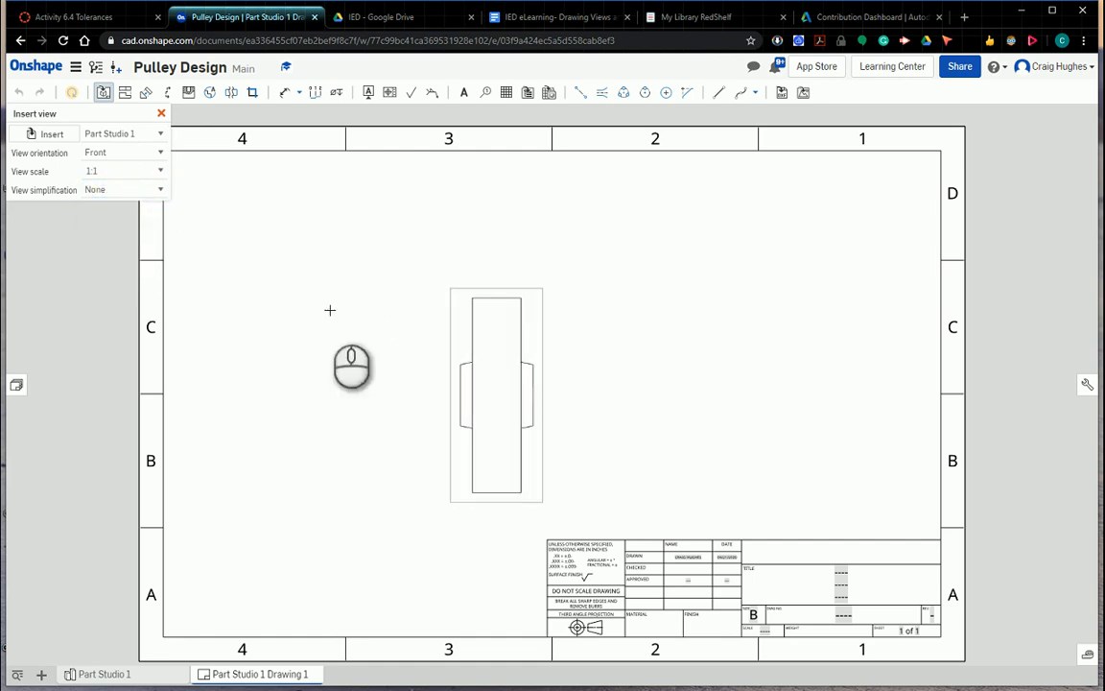
left_click(163, 153)
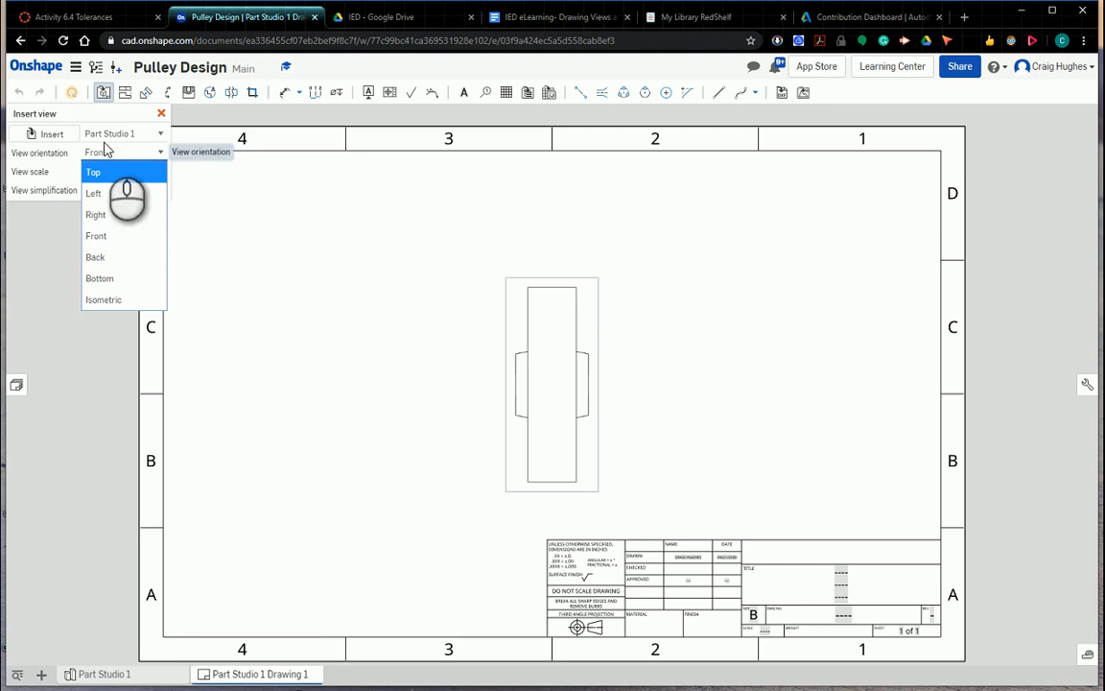
left_click(140, 215)
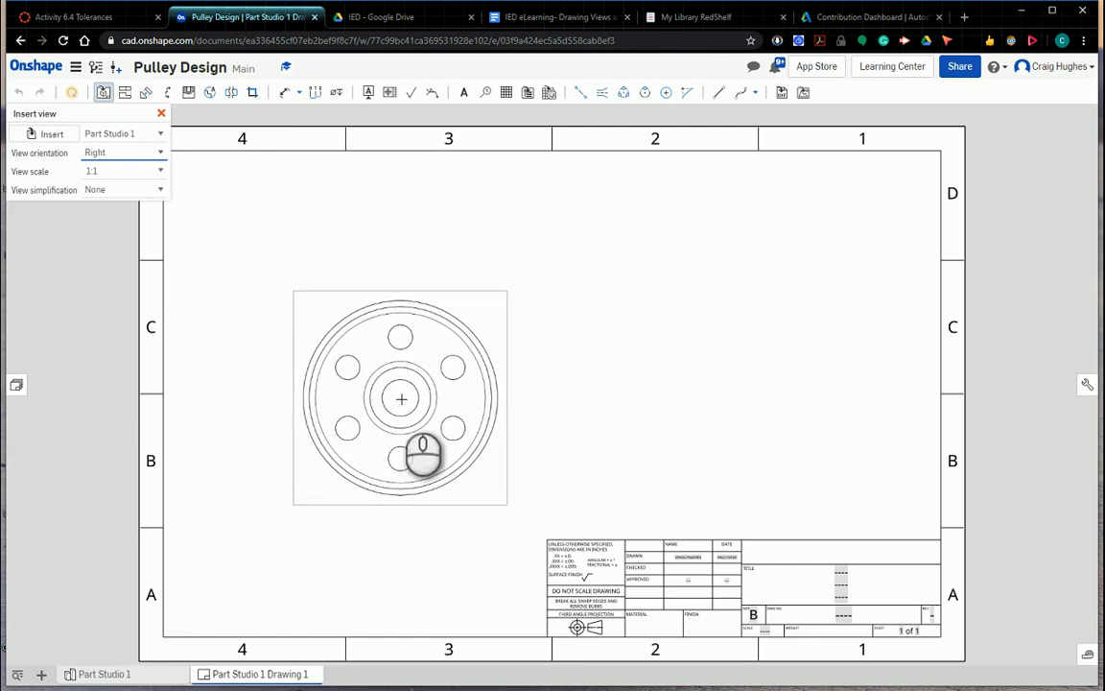
left_click(400, 397)
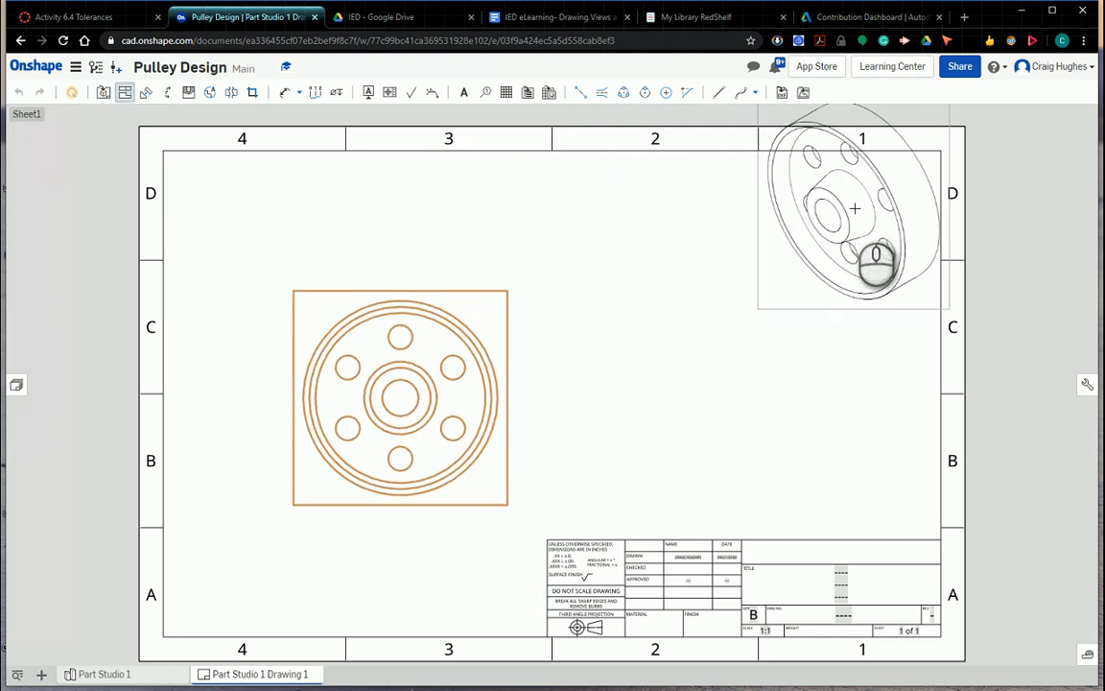
Place a projected isometric view in the upper-right area of the sheet and shift it inside the border
left_click(854, 207)
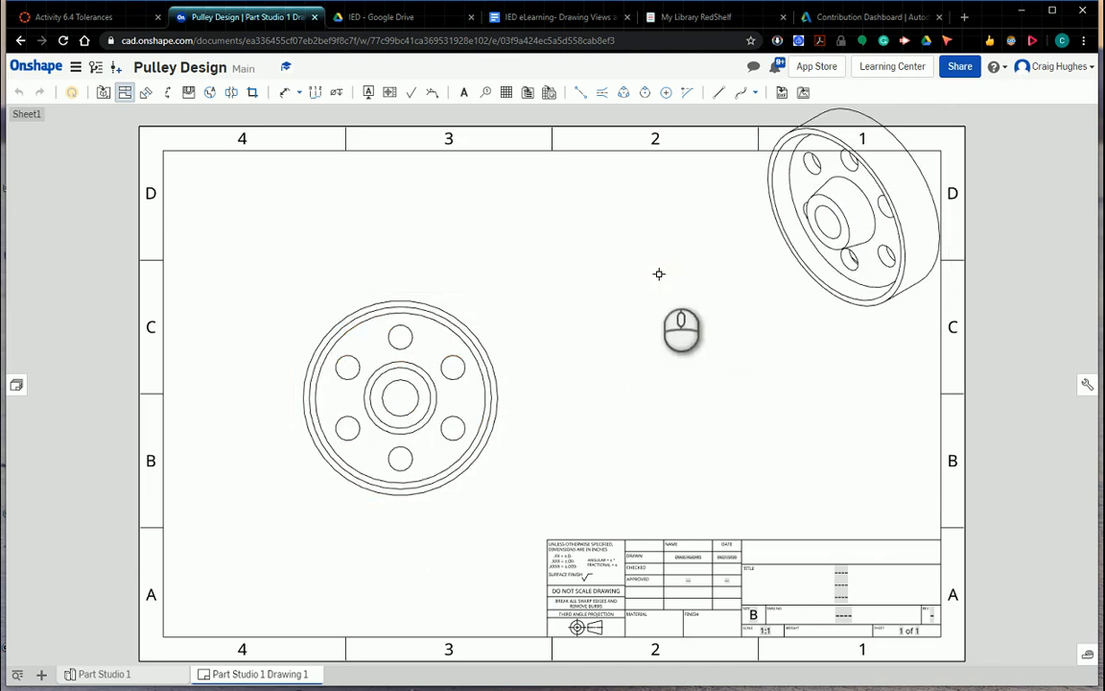
key("Escape")
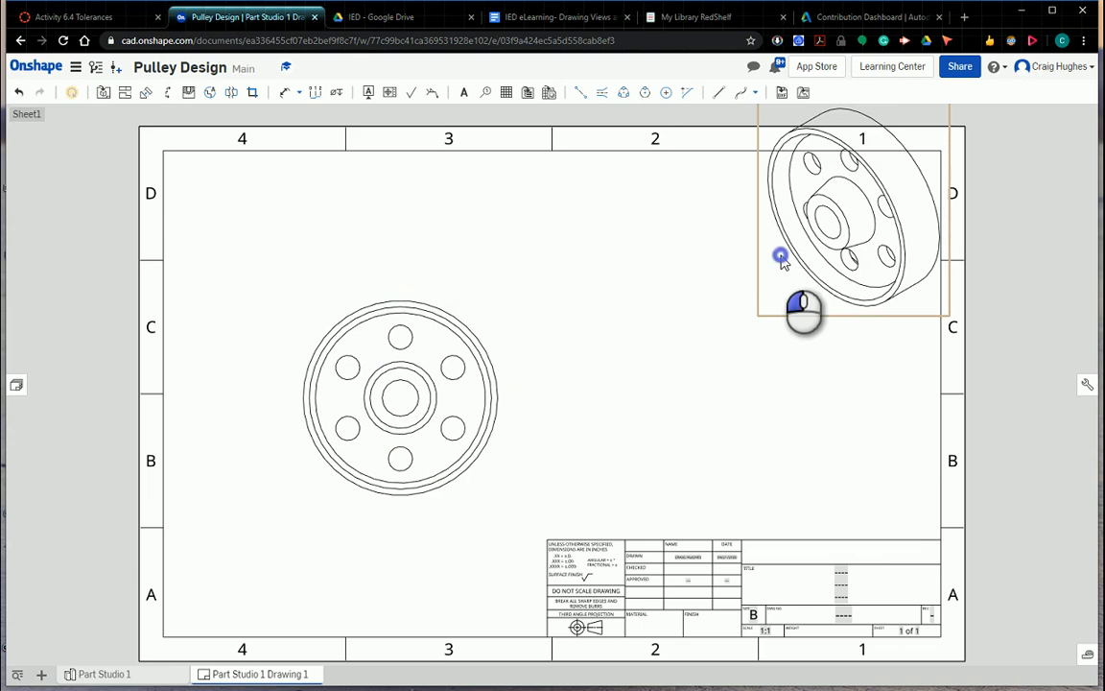
left_click_drag(783, 261, 746, 307)
Set the isometric view's scale to 1:2 and turn off its scale label
double_click(749, 305)
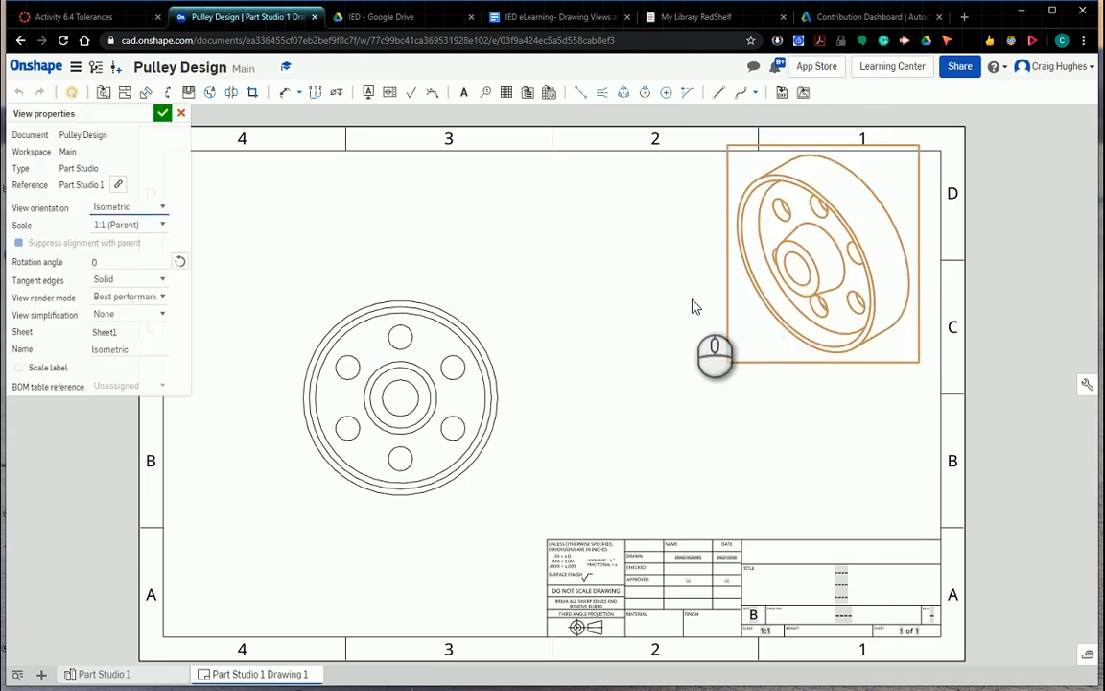
left_click(164, 226)
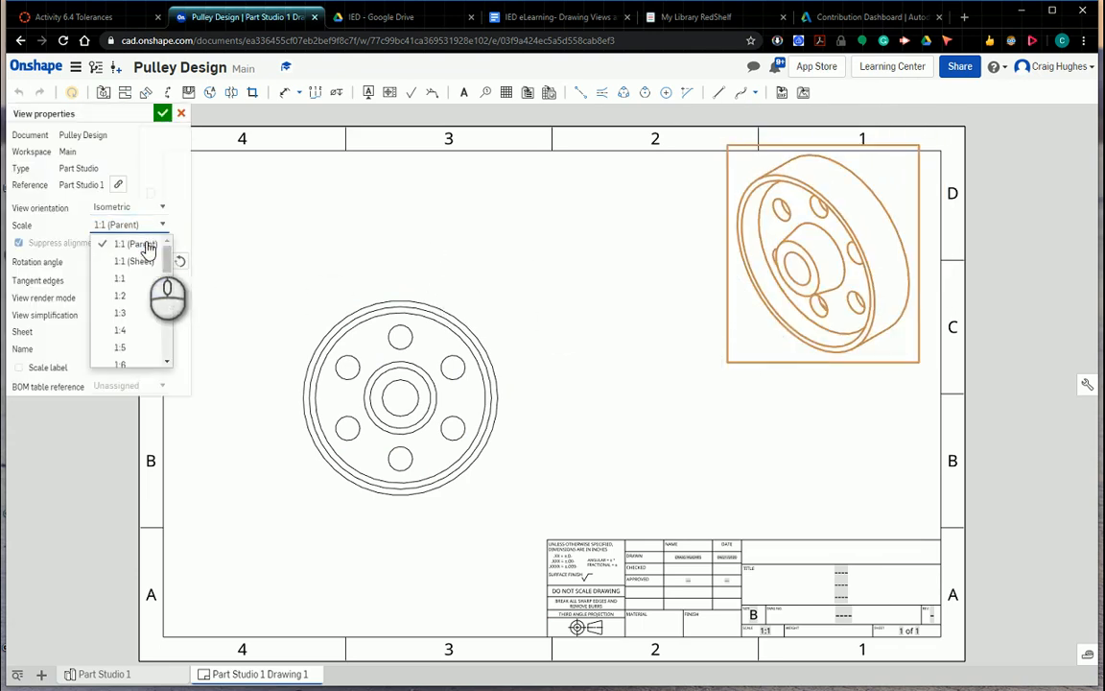
left_click(124, 292)
left_click(19, 369)
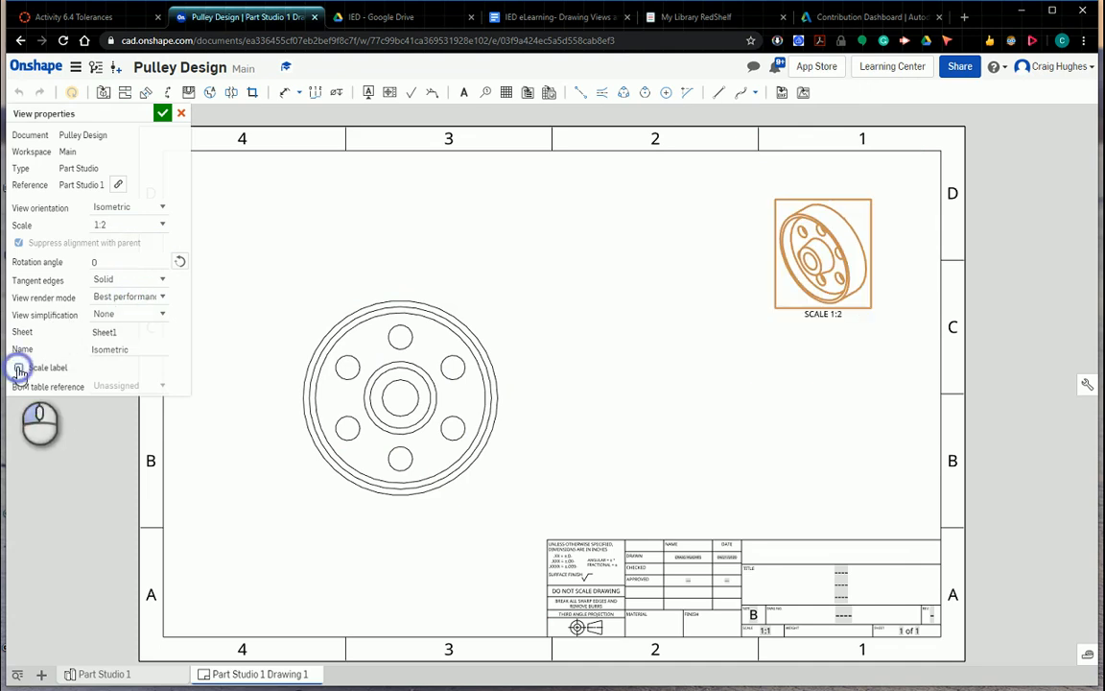
left_click(162, 113)
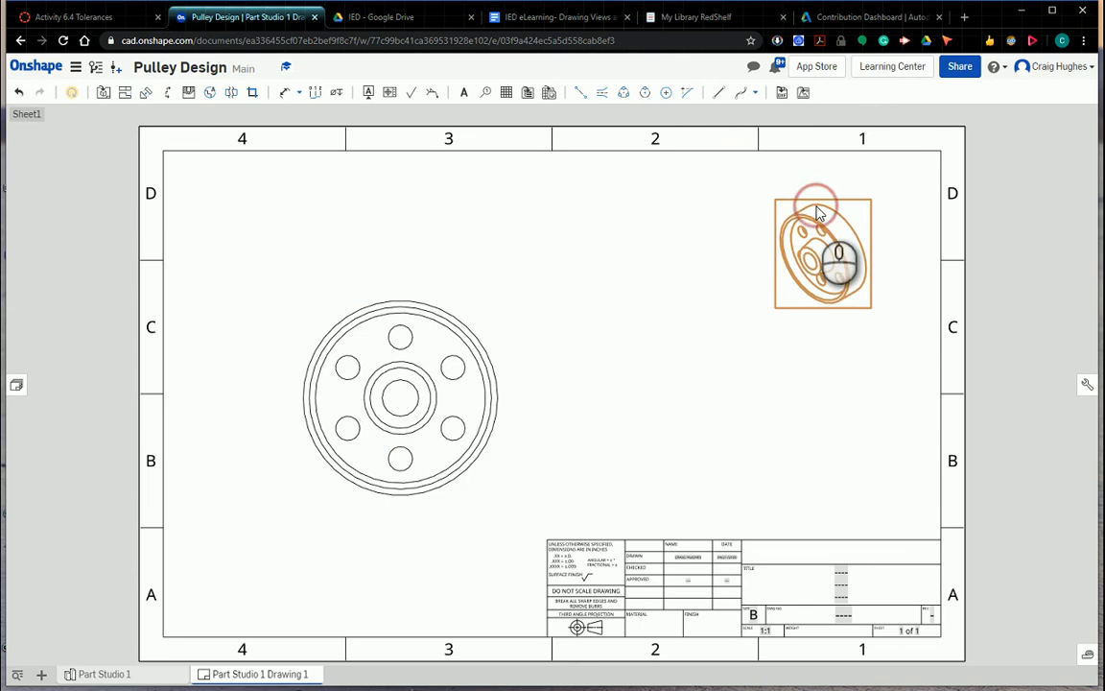
right_click(818, 213)
left_click(848, 192)
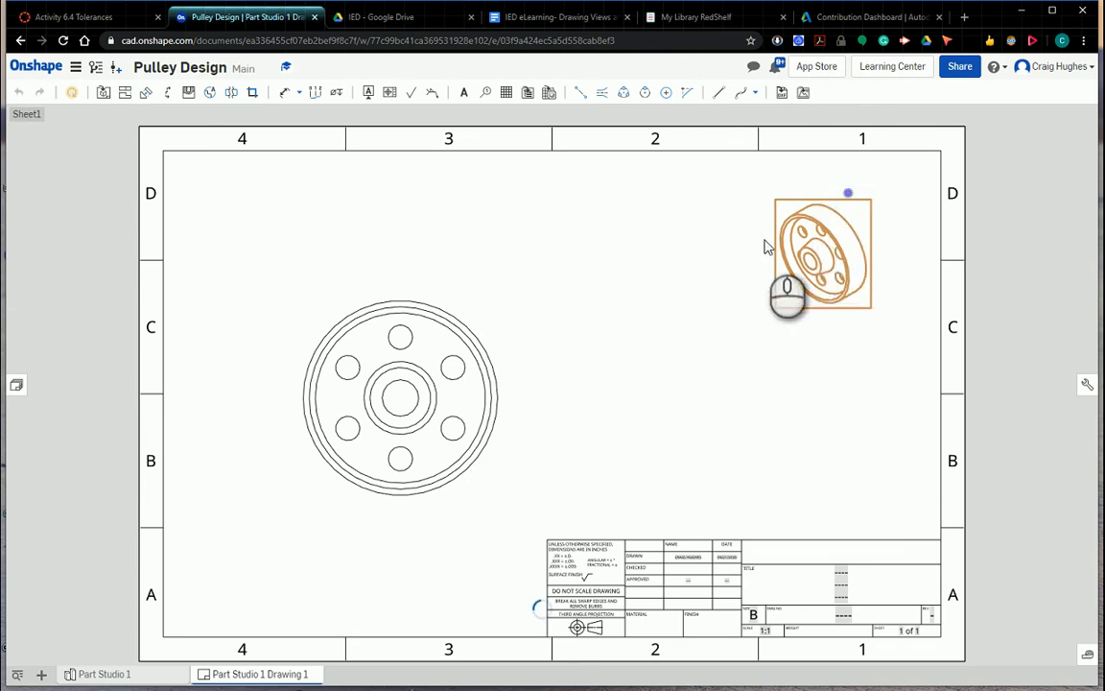
right_click(833, 192)
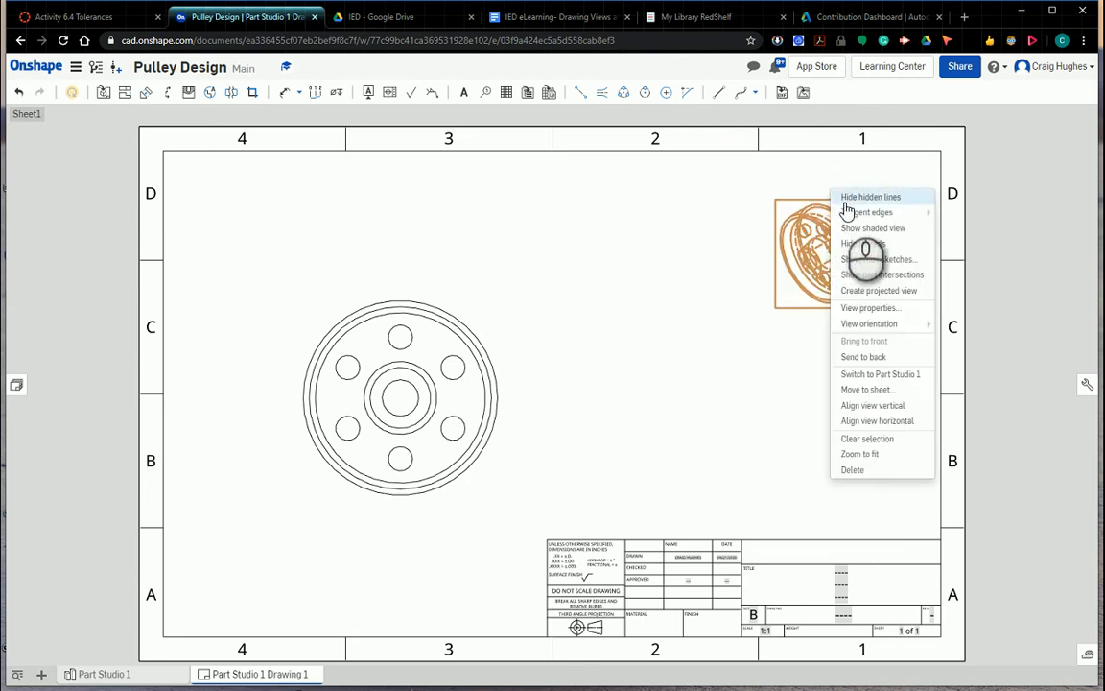
left_click(846, 198)
Display the isometric view as a shaded view
right_click(832, 213)
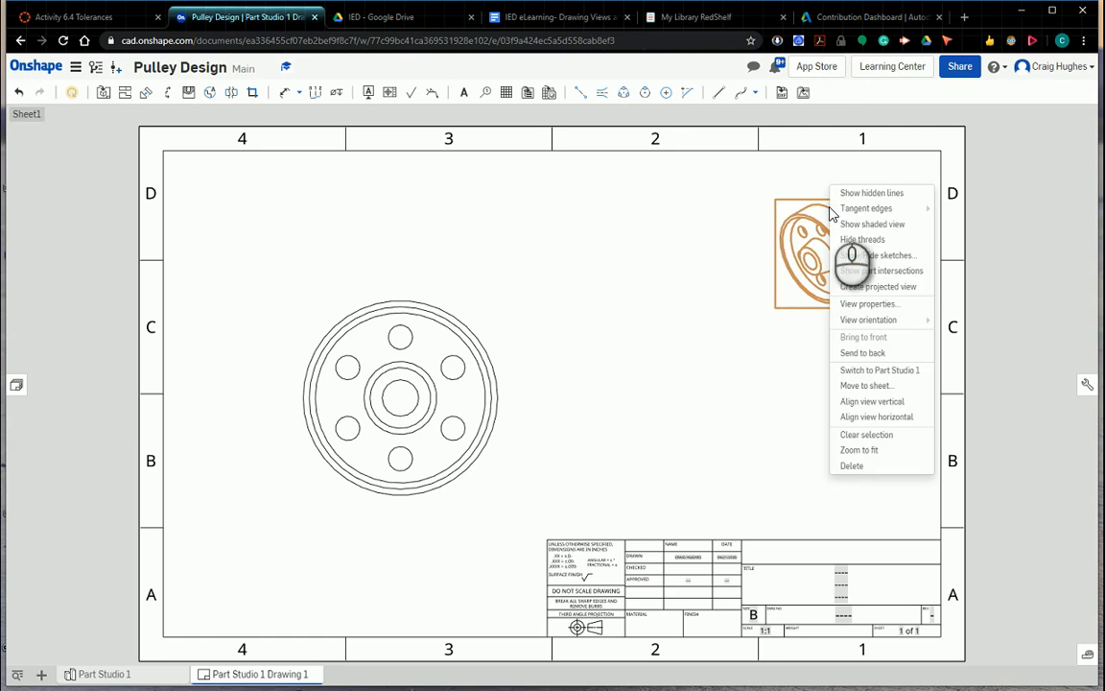
left_click(854, 224)
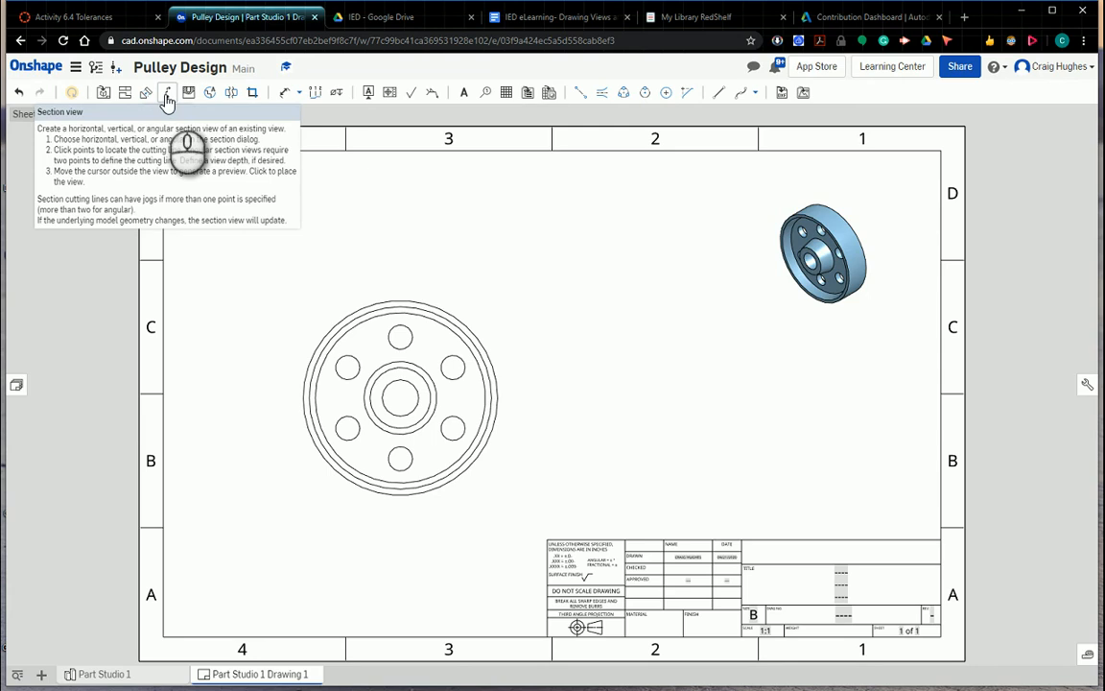
Create vertical section view A through the pulley's center and place it to the right of the circular view
left_click(167, 95)
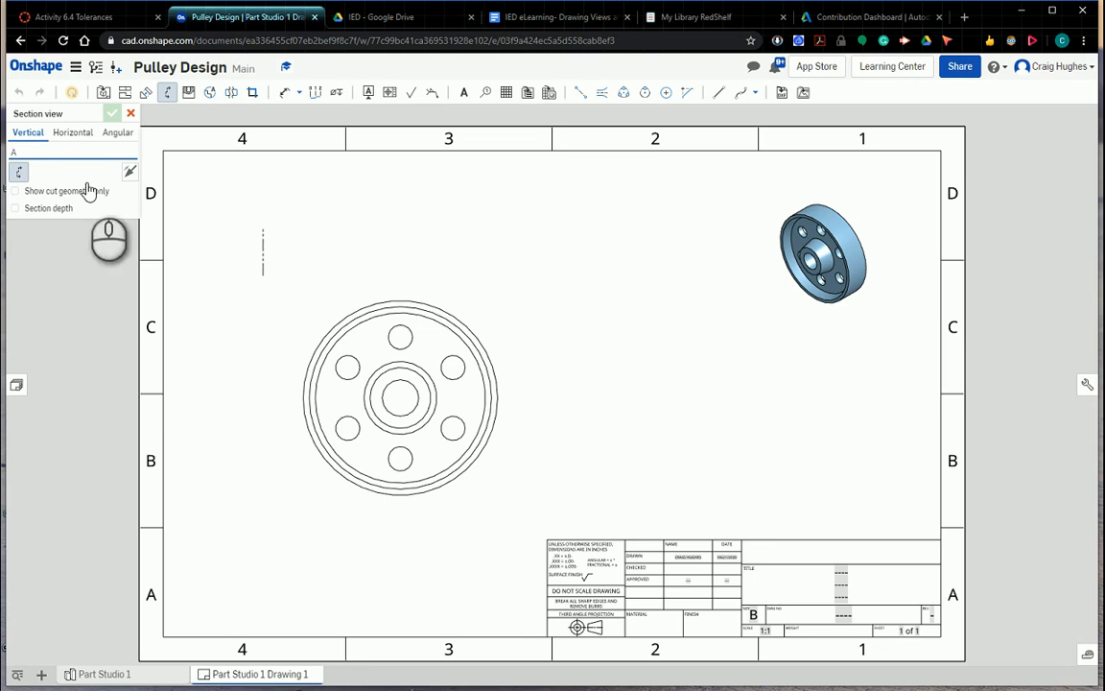
left_click(18, 172)
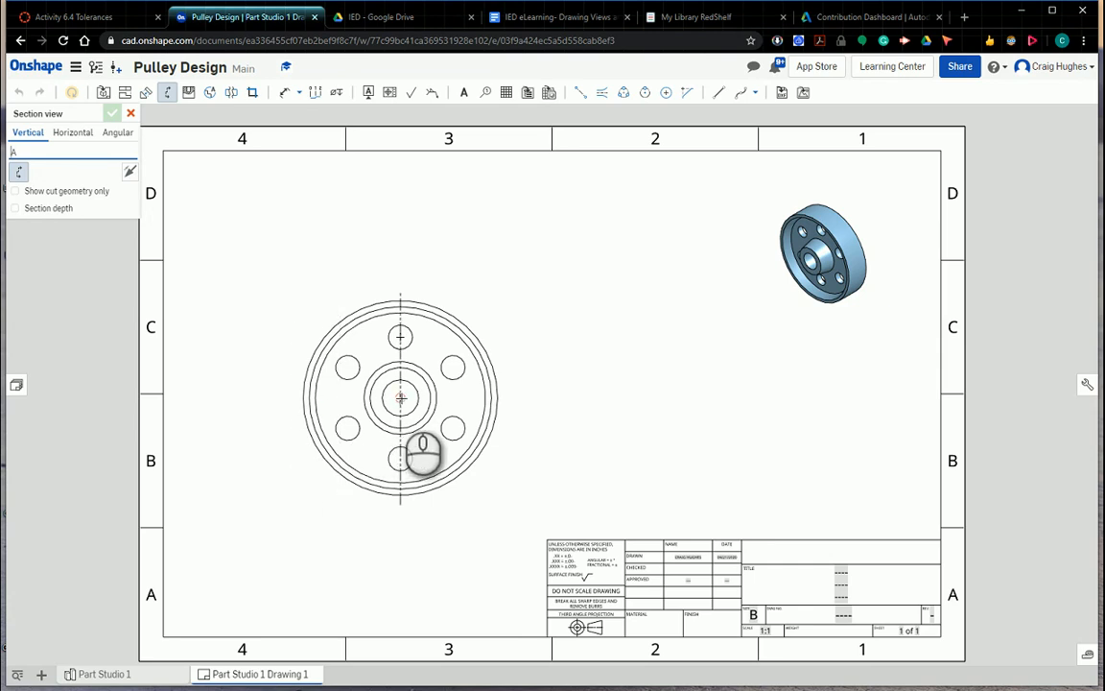
left_click(401, 398)
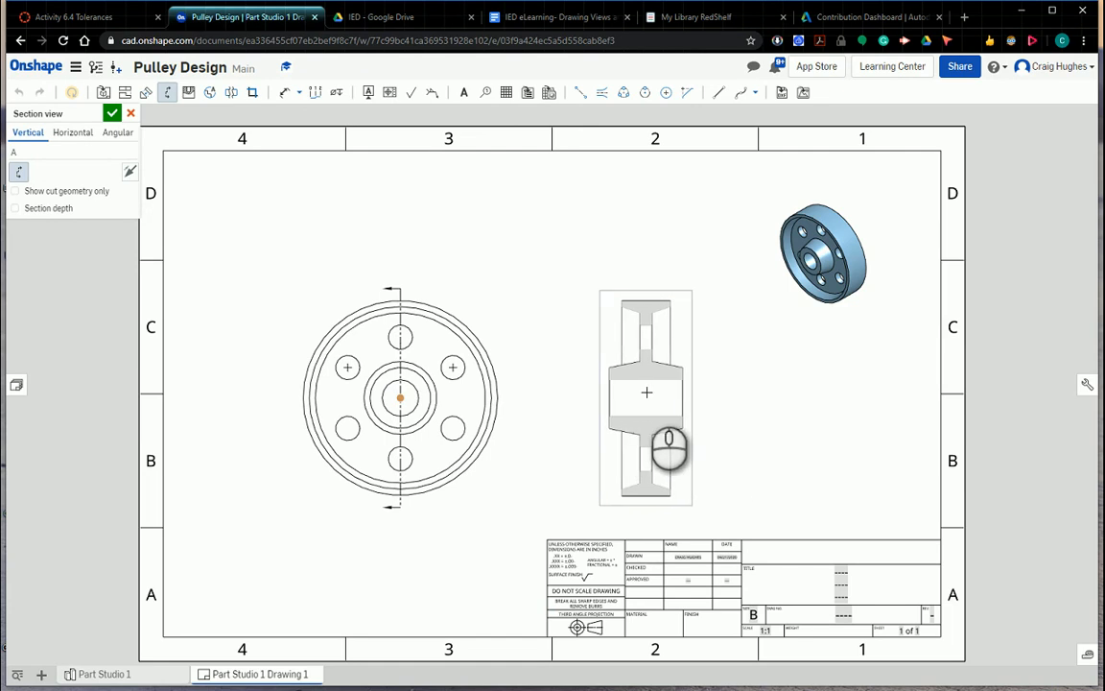
left_click(645, 391)
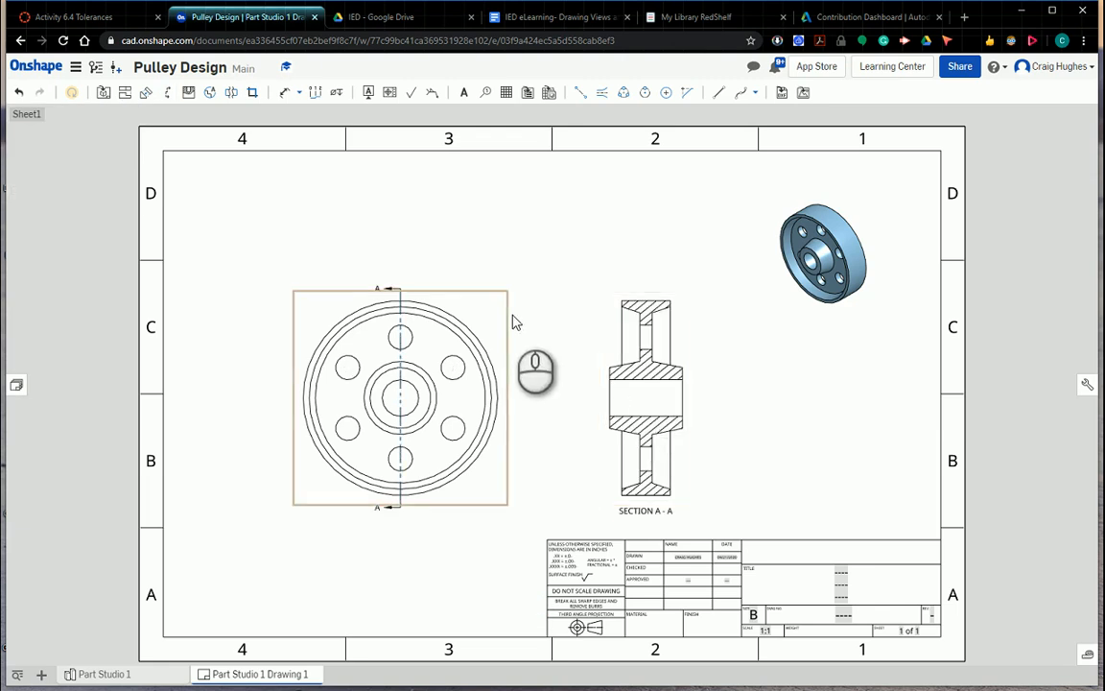
Add an edge-to-edge centerline between the two bore edges in section A-A
left_click(581, 95)
scroll(606, 378, "up", 3)
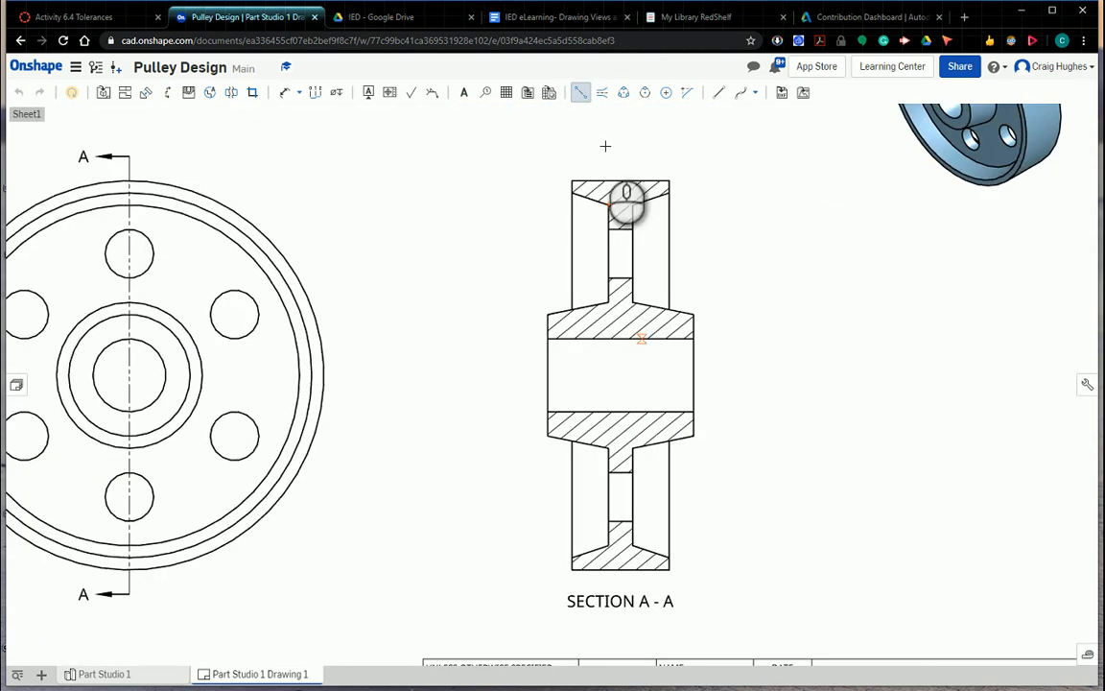
left_click(604, 95)
left_click(626, 338)
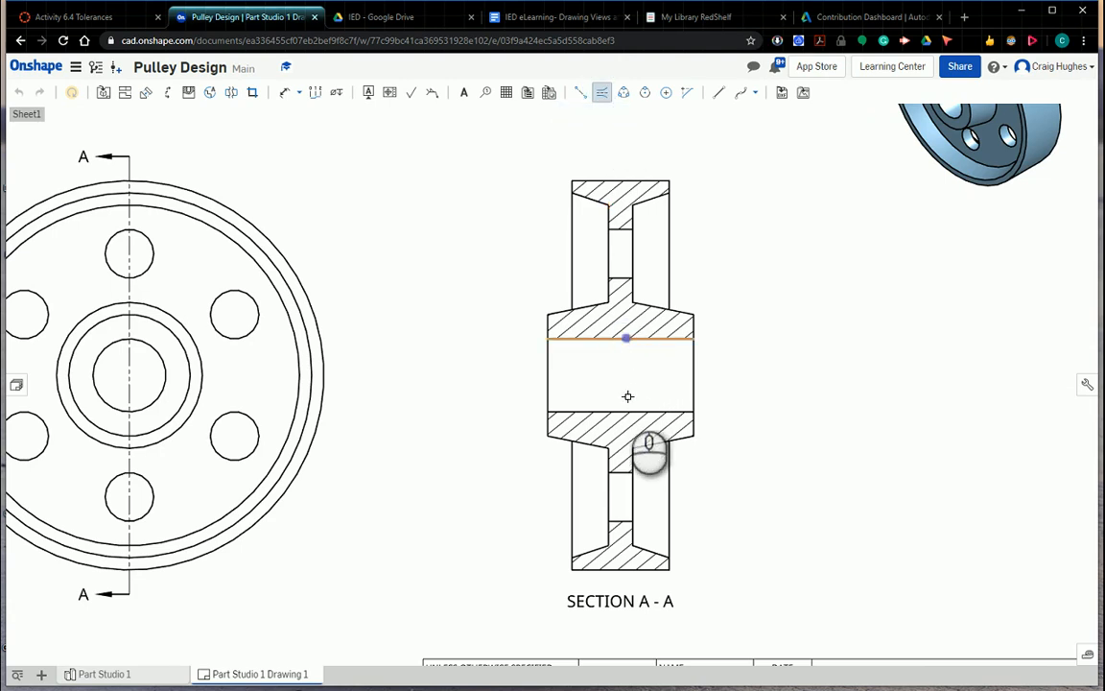
left_click(628, 411)
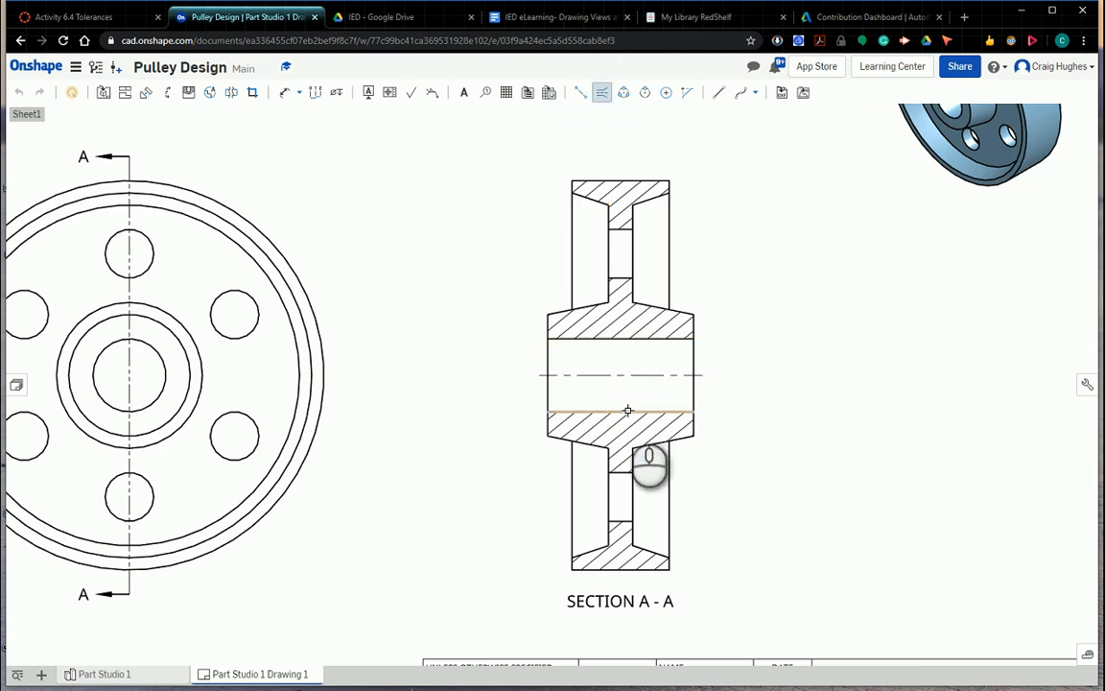
Add a two-point centerline through the upper web hole in section A-A, using the midpoints of its vertical edges
left_click(581, 94)
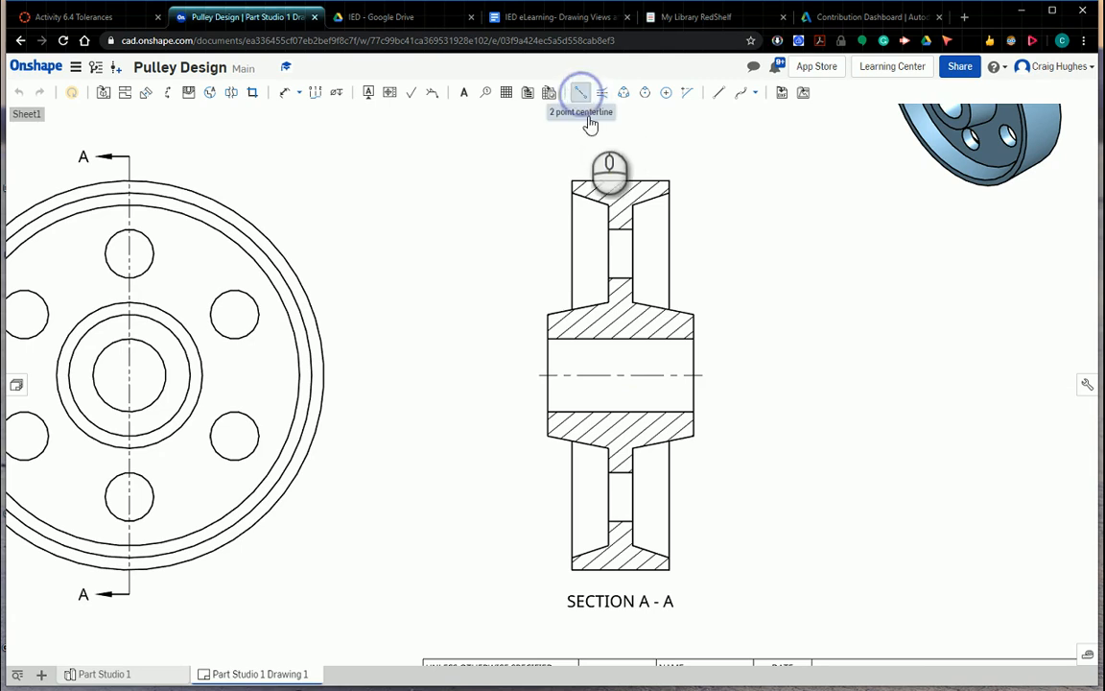
left_click(610, 229)
left_click(609, 254)
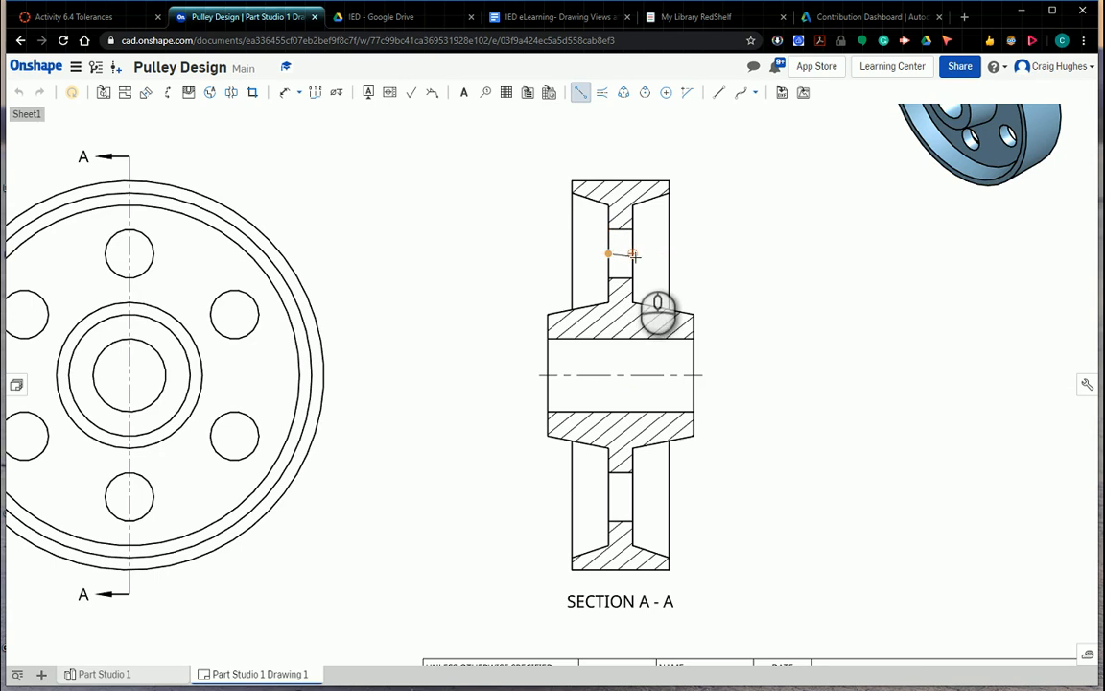
left_click(632, 252)
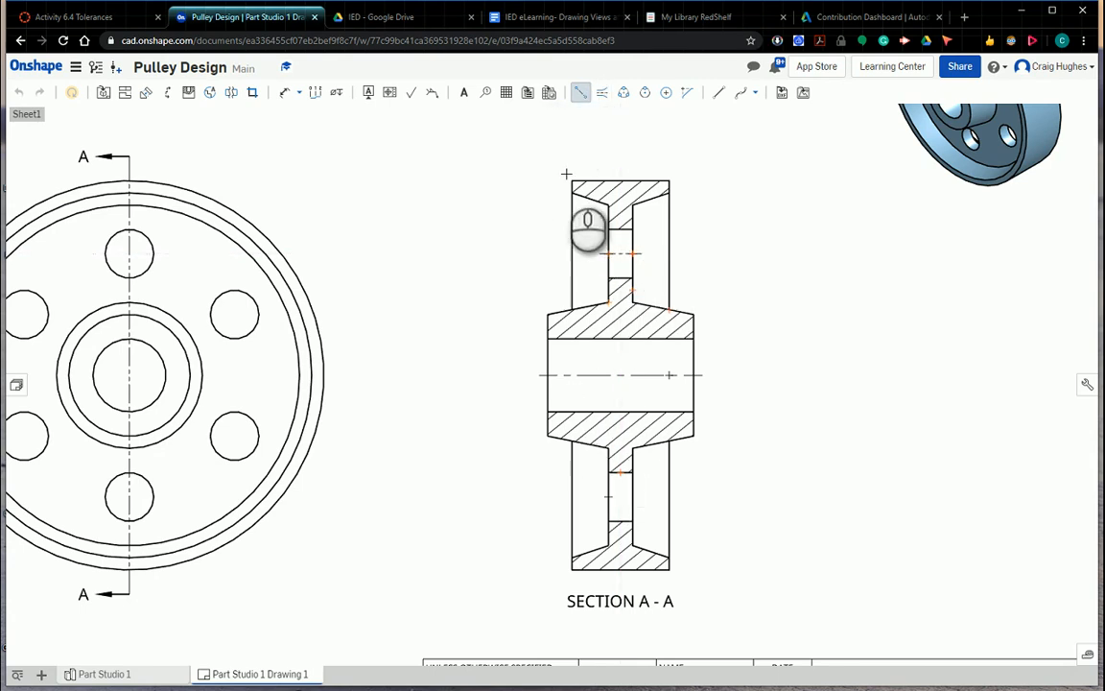
Add an edge-to-edge centerline between the edges of the lower web hole in section A-A
left_click(602, 96)
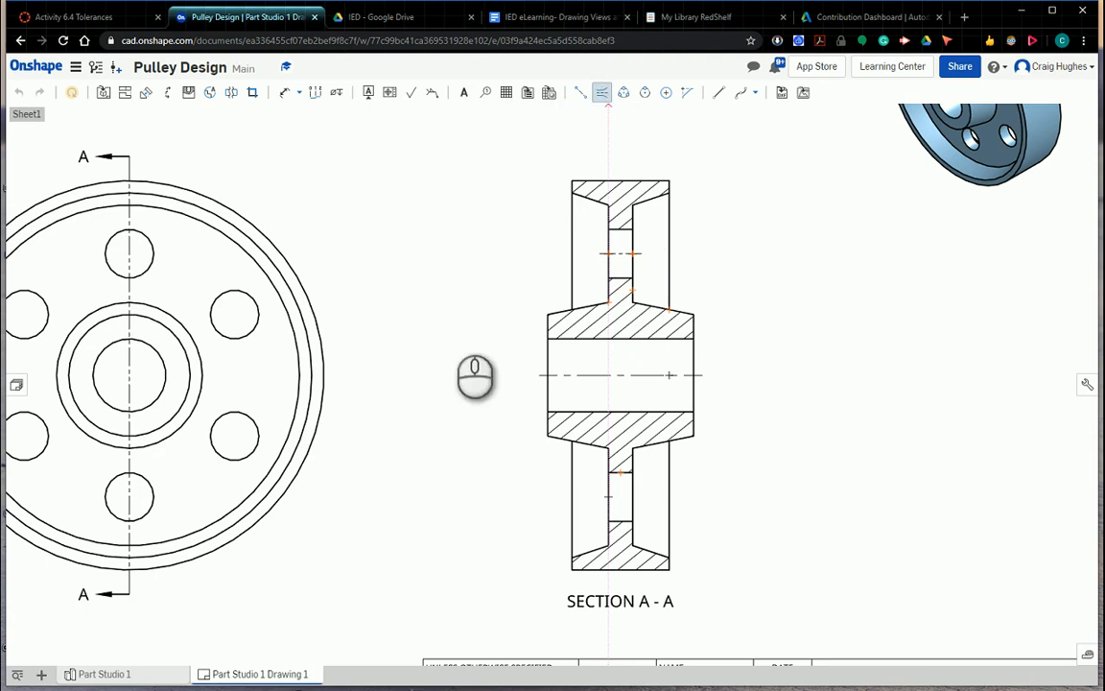
left_click(622, 471)
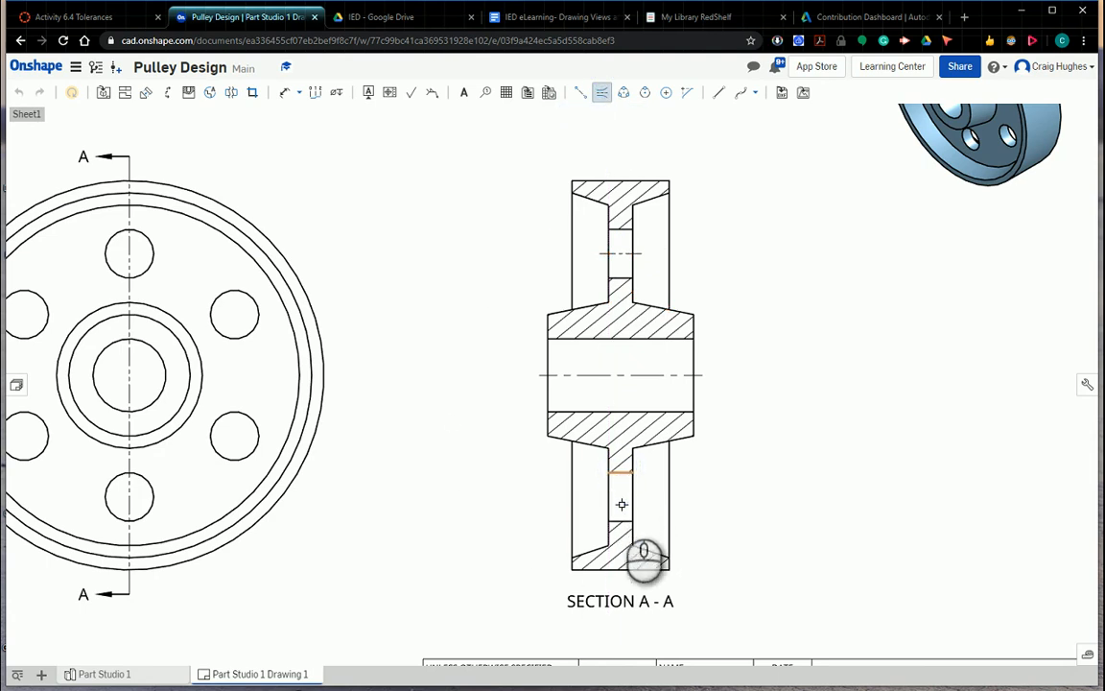
left_click(623, 520)
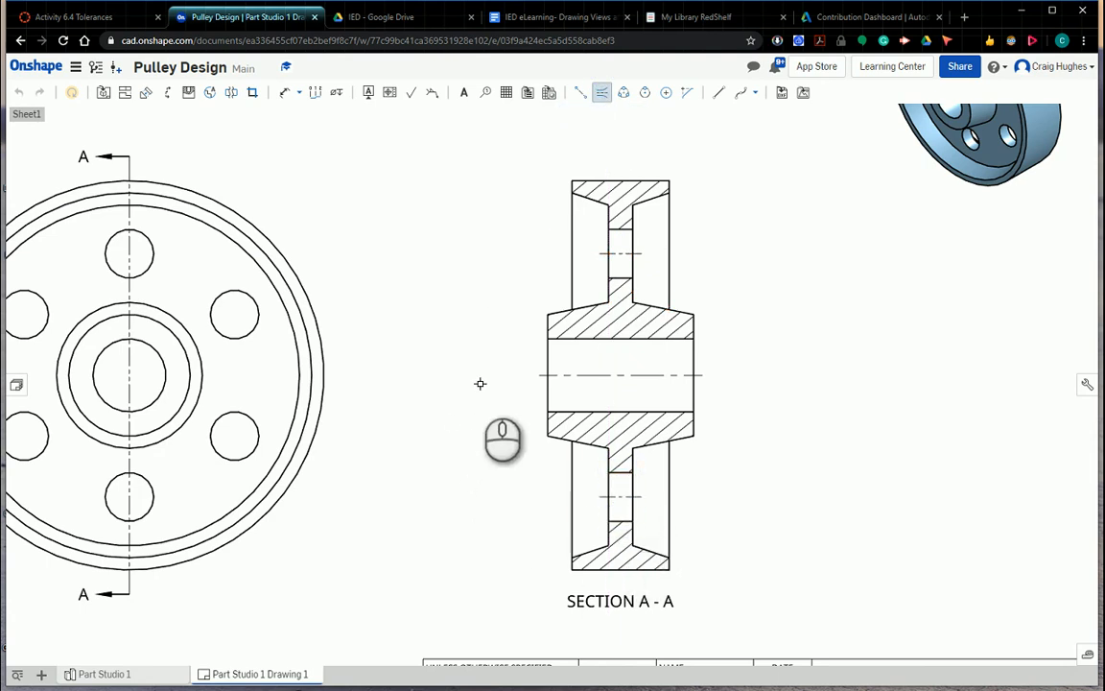
Add centermarks to all six web holes in the circular view
scroll(480, 379, "down", 2)
middle_click_drag(401, 297, 590, 298)
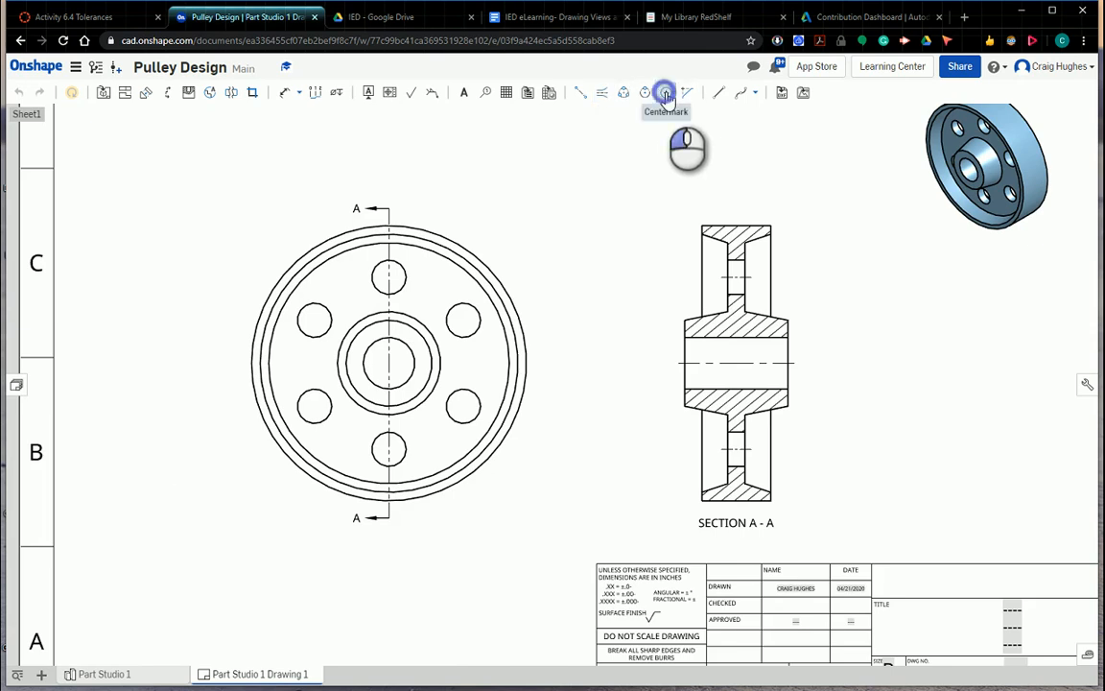
left_click(666, 95)
left_click(406, 269)
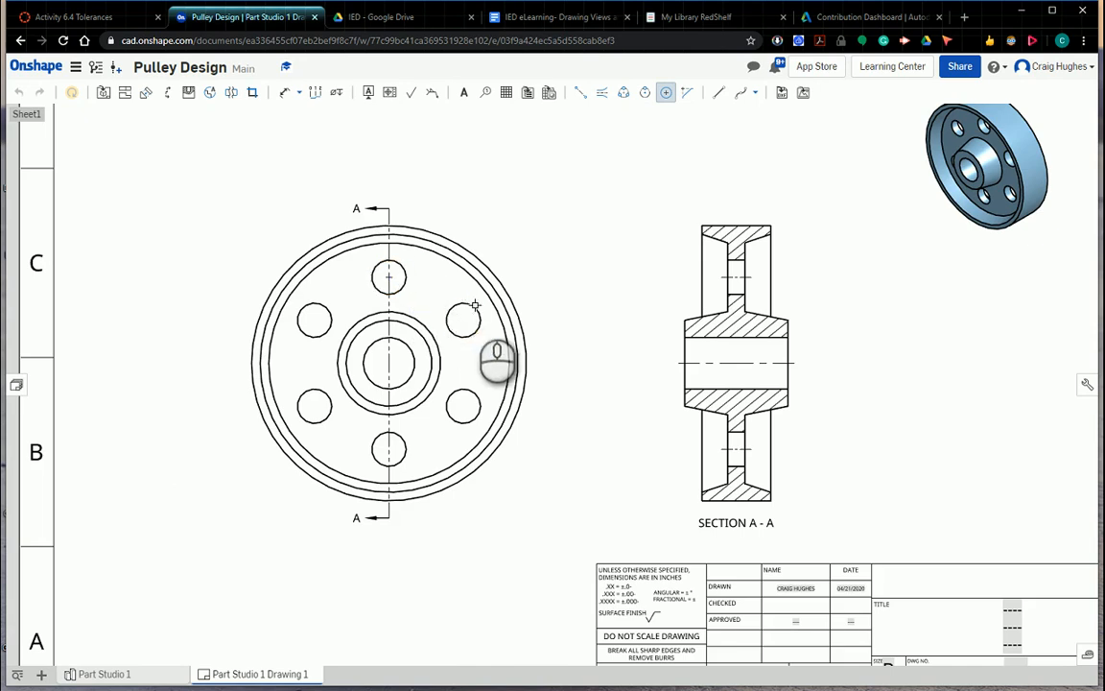
left_click(473, 305)
left_click(475, 394)
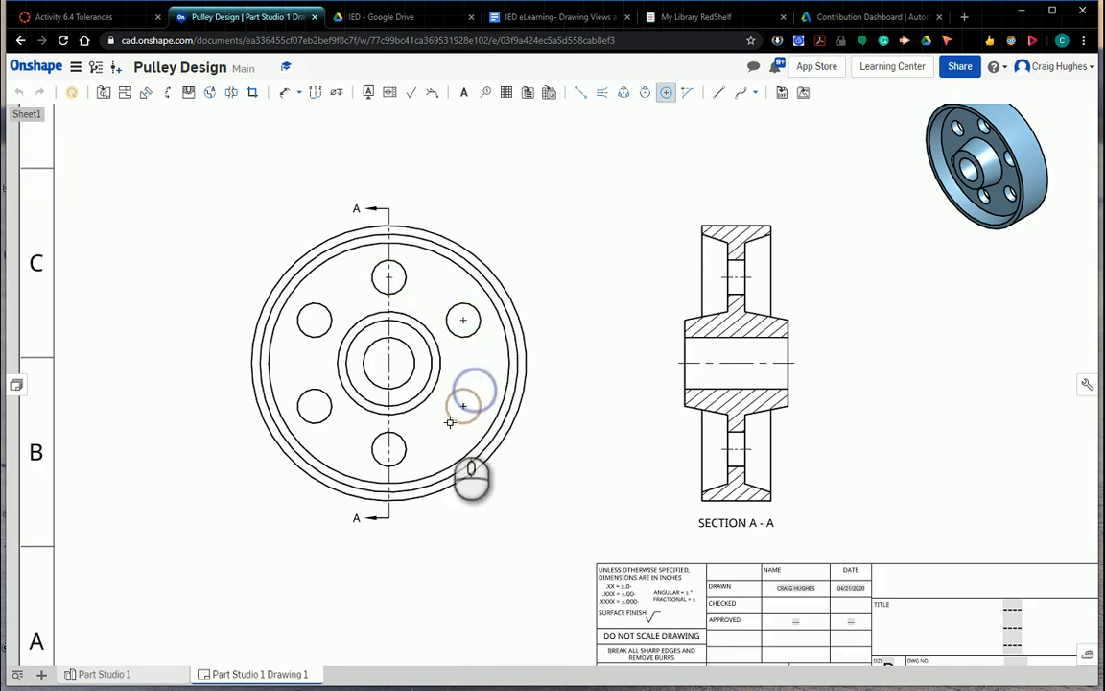
left_click(404, 447)
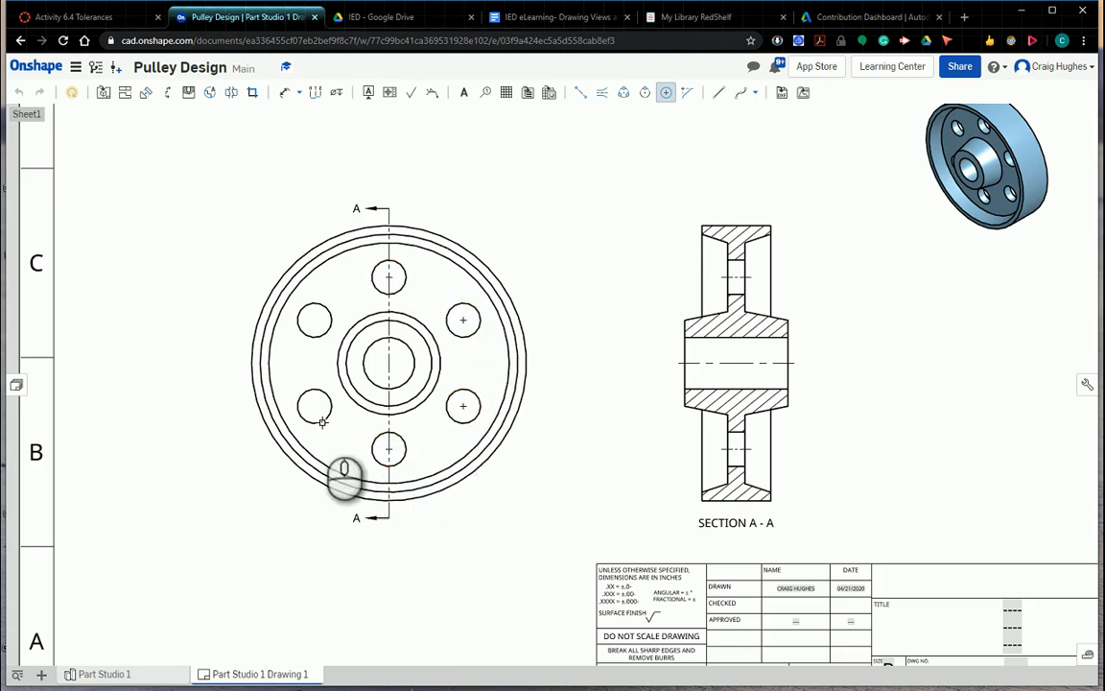
left_click(322, 422)
left_click(321, 333)
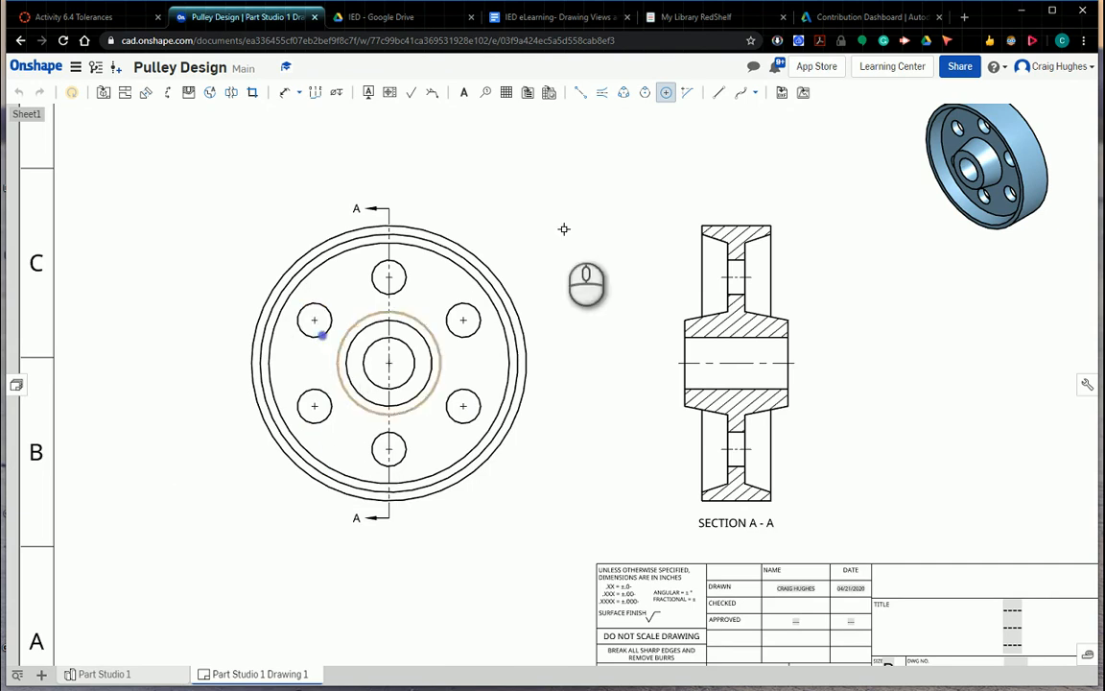
left_click(626, 94)
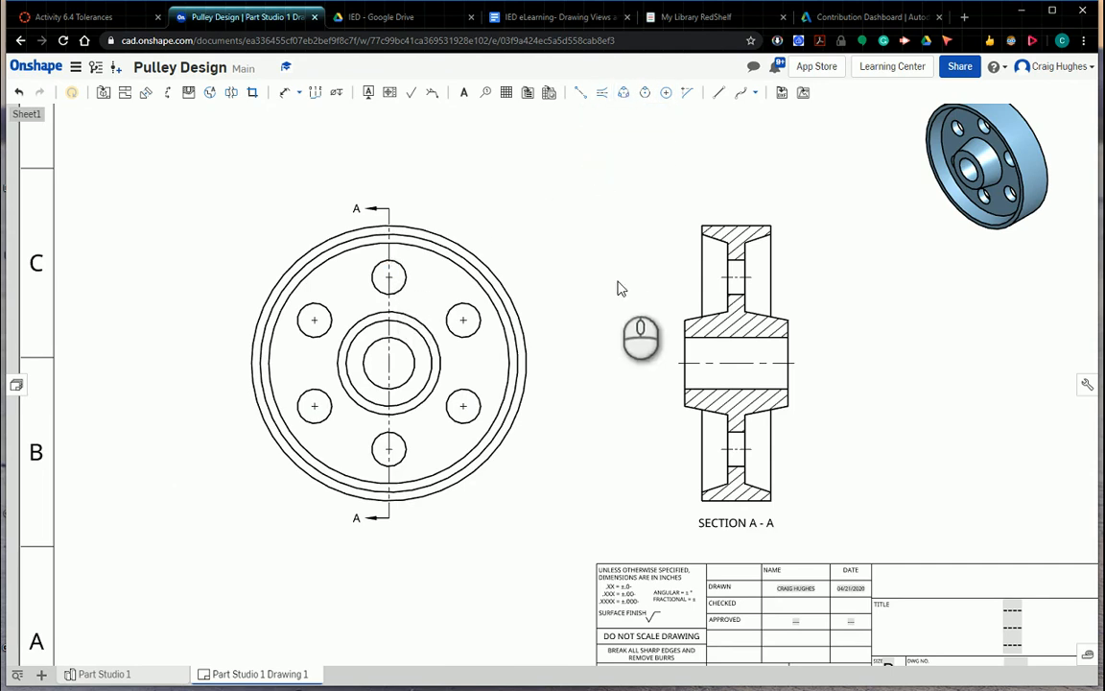
scroll(617, 288, "down", 2)
middle_click_drag(590, 227, 574, 256)
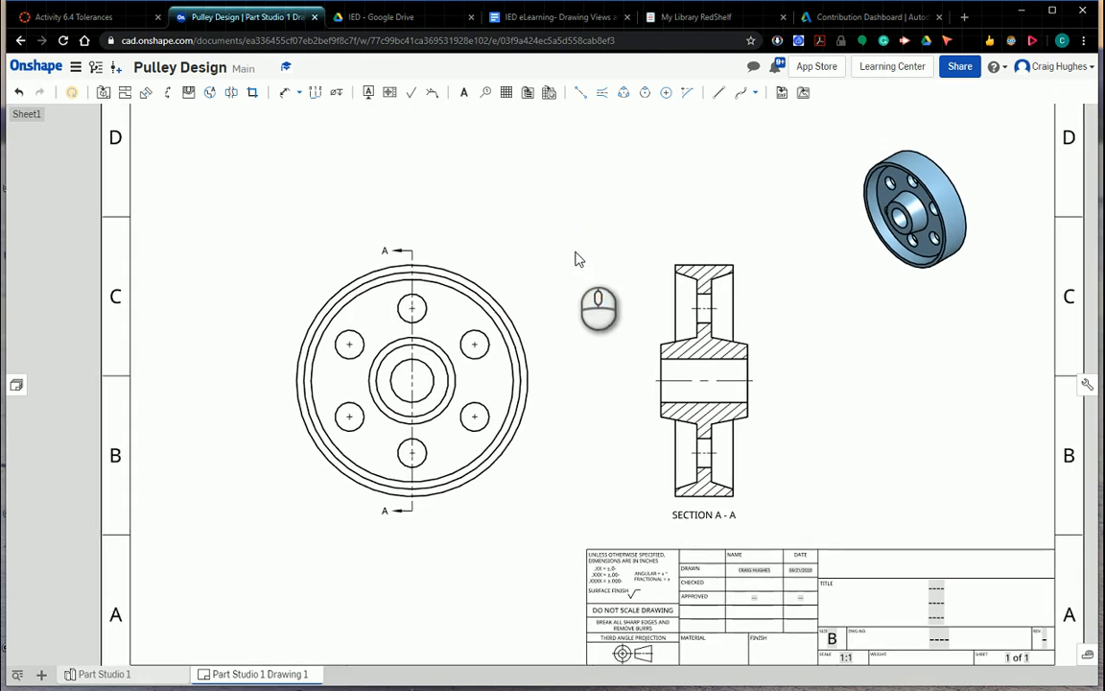
left_click(476, 353)
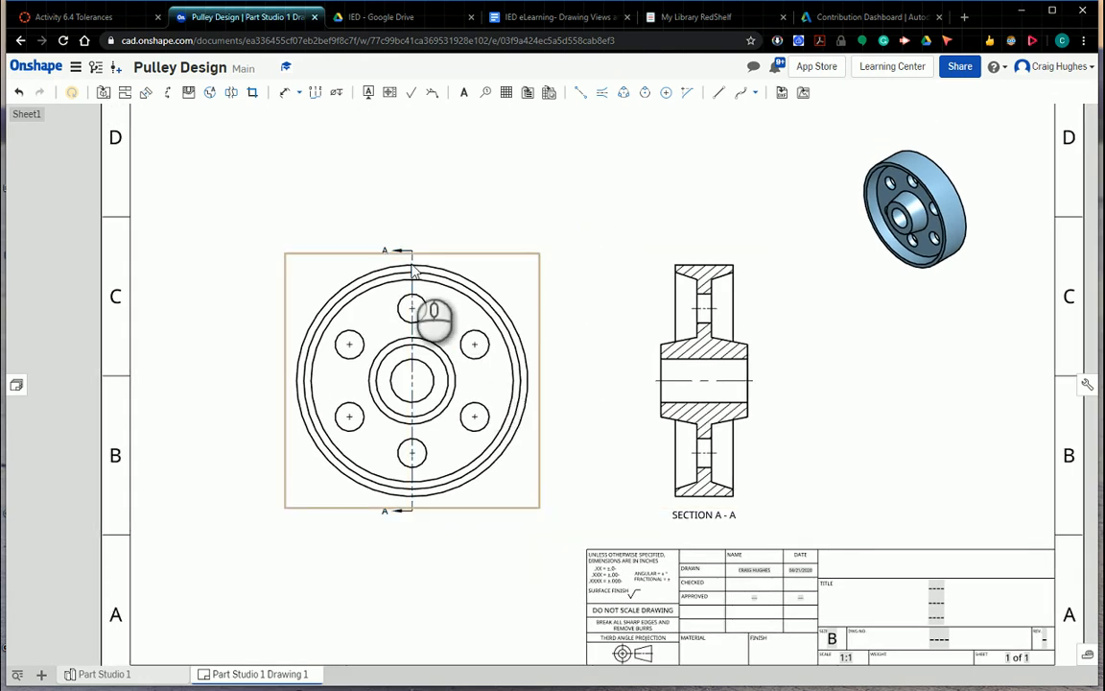